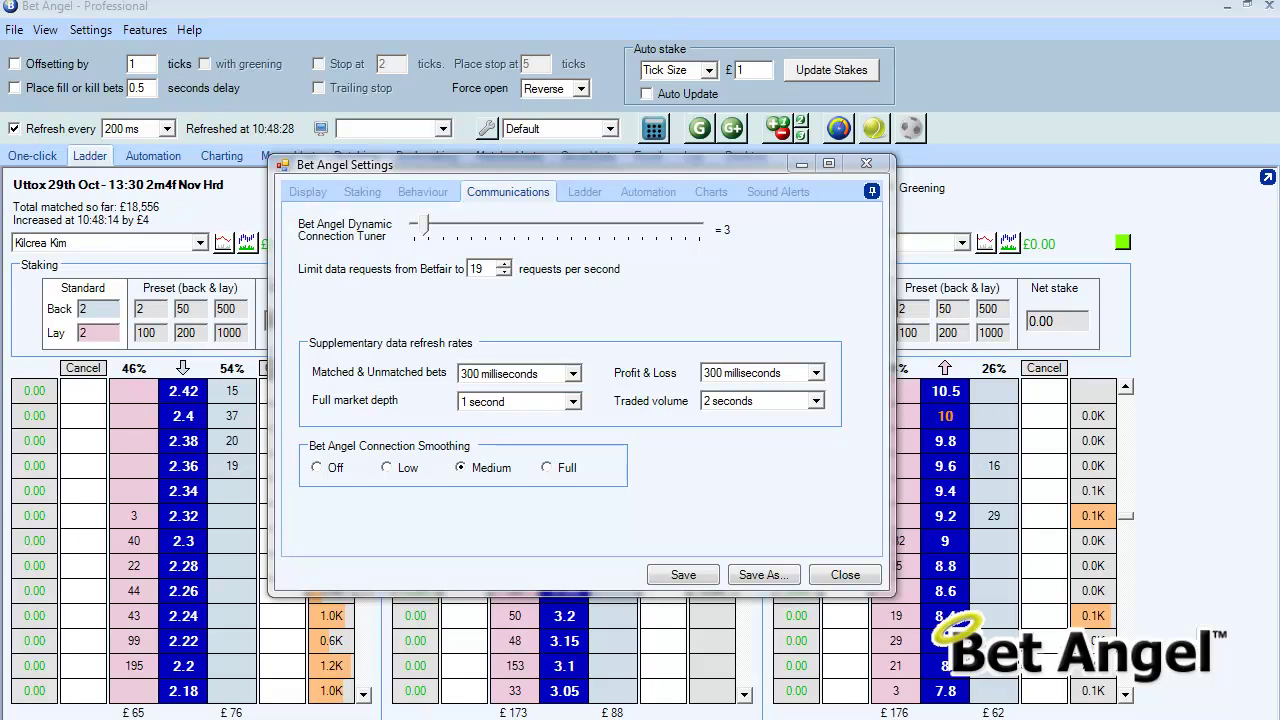
Step: Open Bet Angel Settings on the Communications tab, showing the 19-per-second request limit and Medium smoothing
left_click(488, 129)
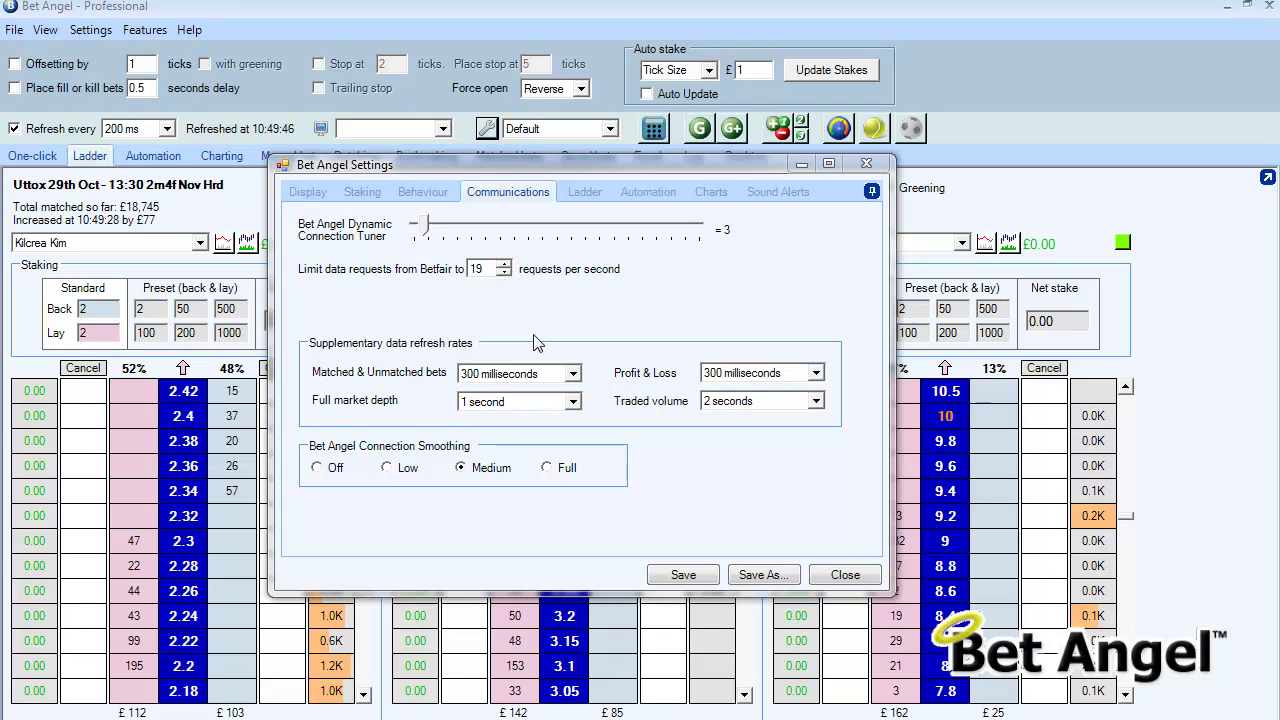
left_click(506, 265)
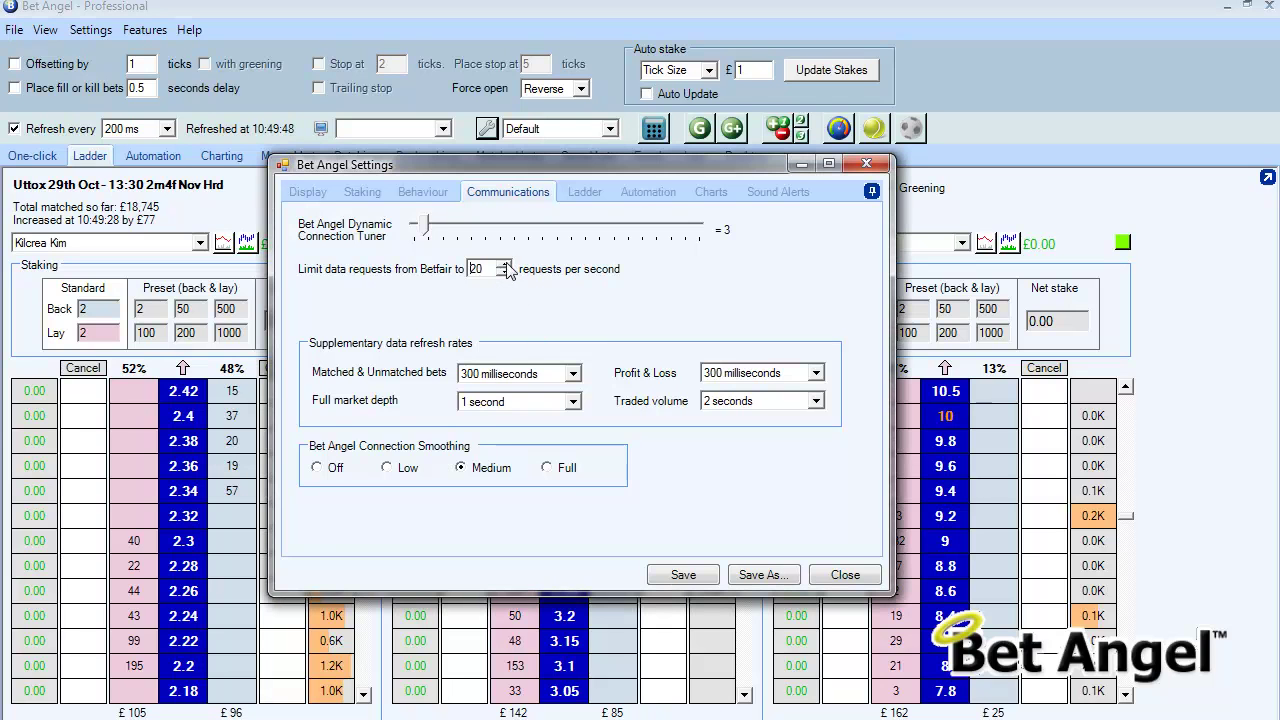
left_click(506, 265)
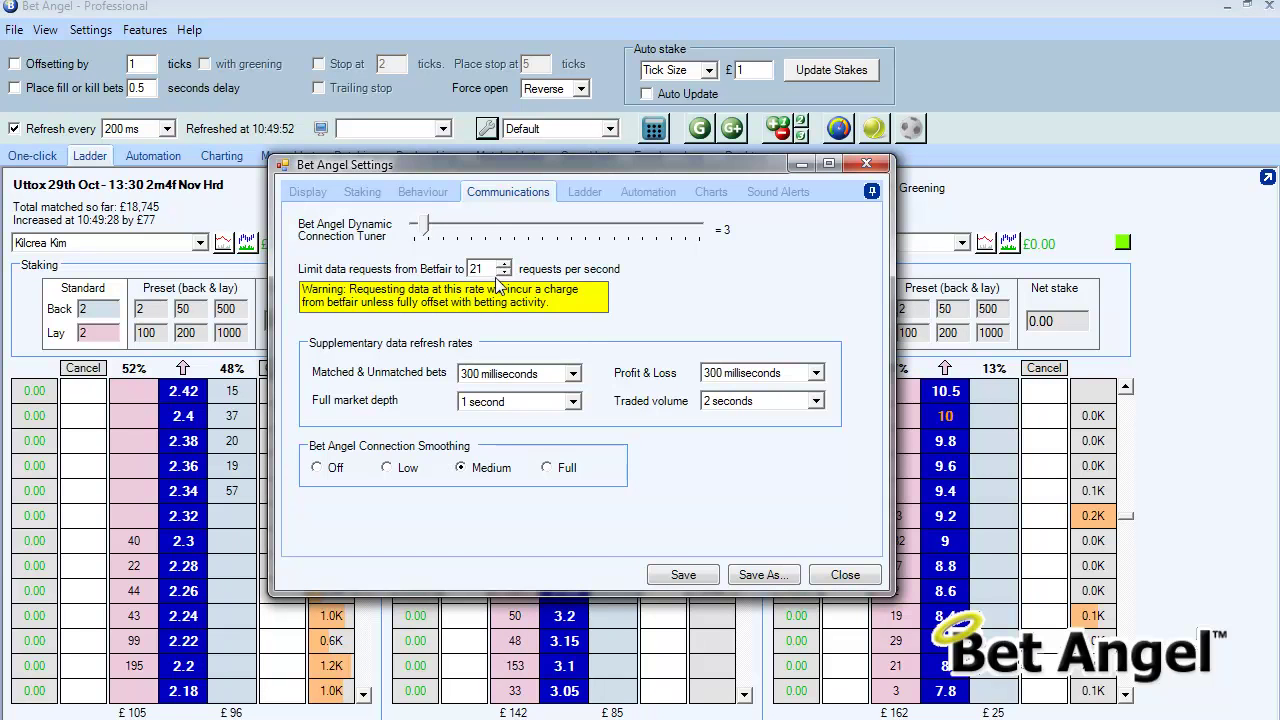
left_click(504, 273)
left_click(504, 273)
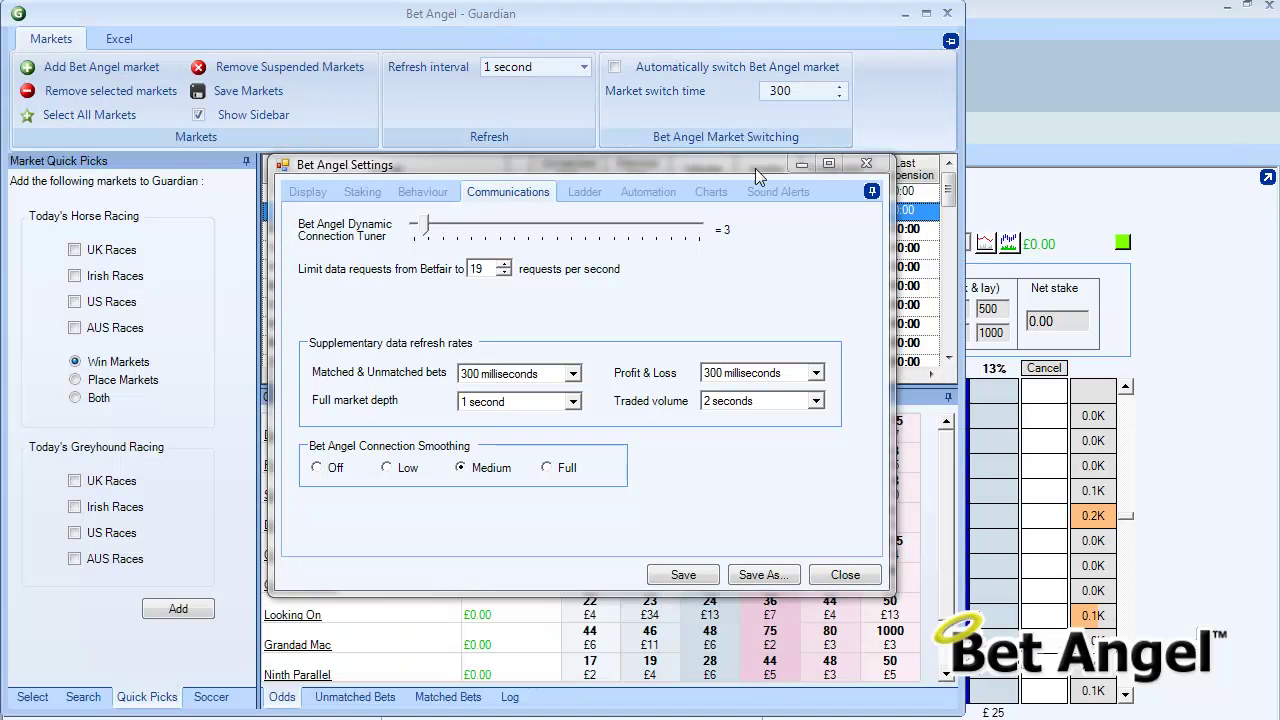
Step: Widen the Guardian window, then close it and save its market list, keeping the Settings dialog shifted left
left_click_drag(958, 80, 1278, 80)
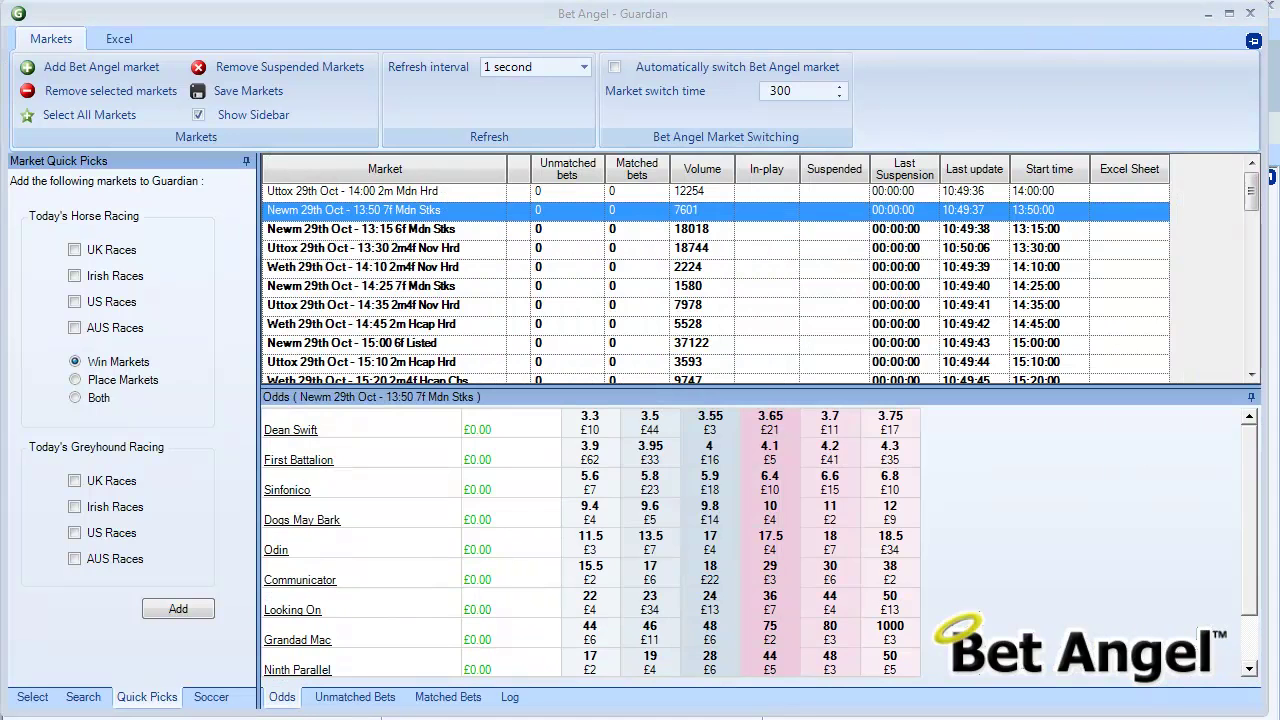
left_click_drag(1087, 236, 752, 174)
left_click(1250, 15)
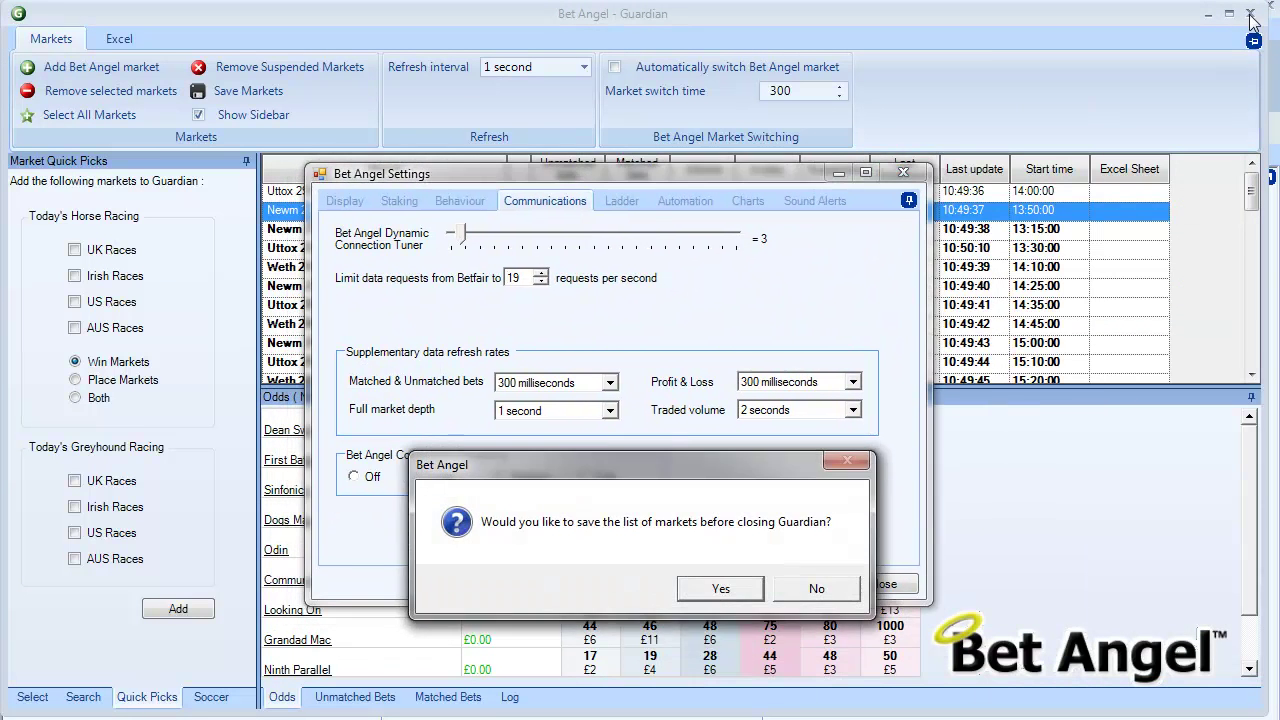
left_click(720, 590)
left_click_drag(643, 172, 638, 159)
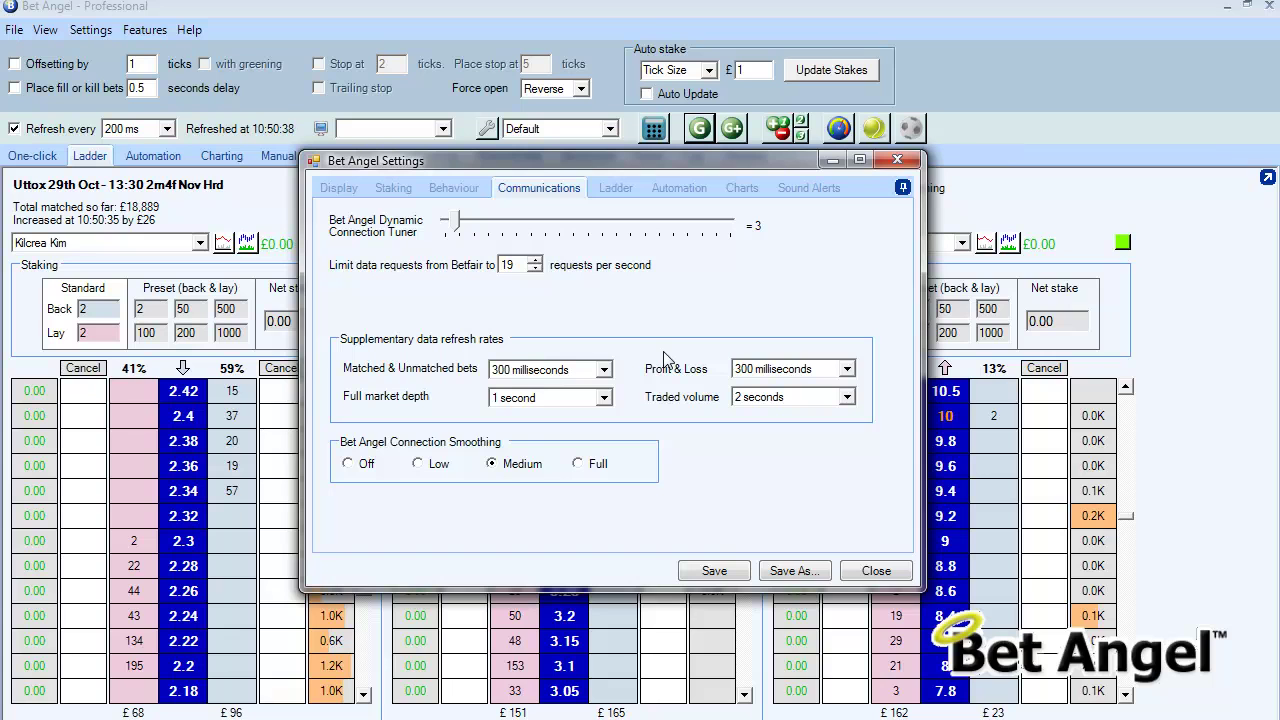
left_click(535, 261)
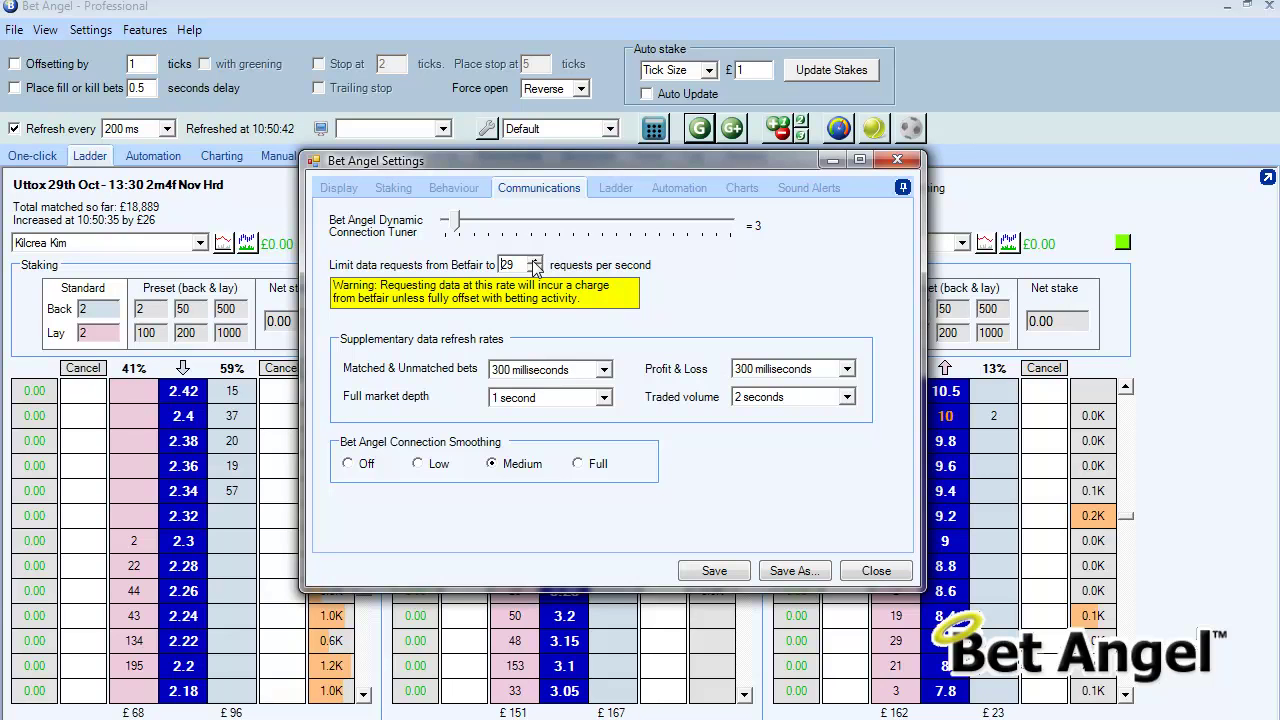
left_click(535, 261)
left_click(536, 270)
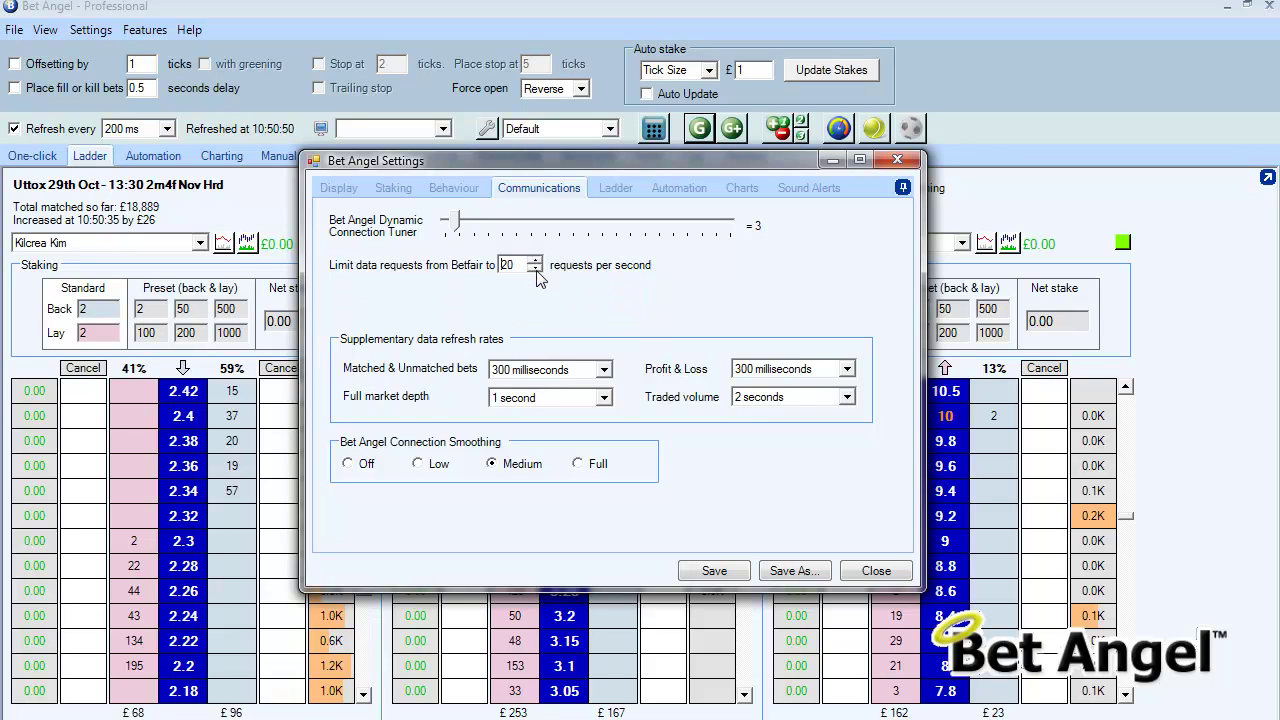
left_click(536, 270)
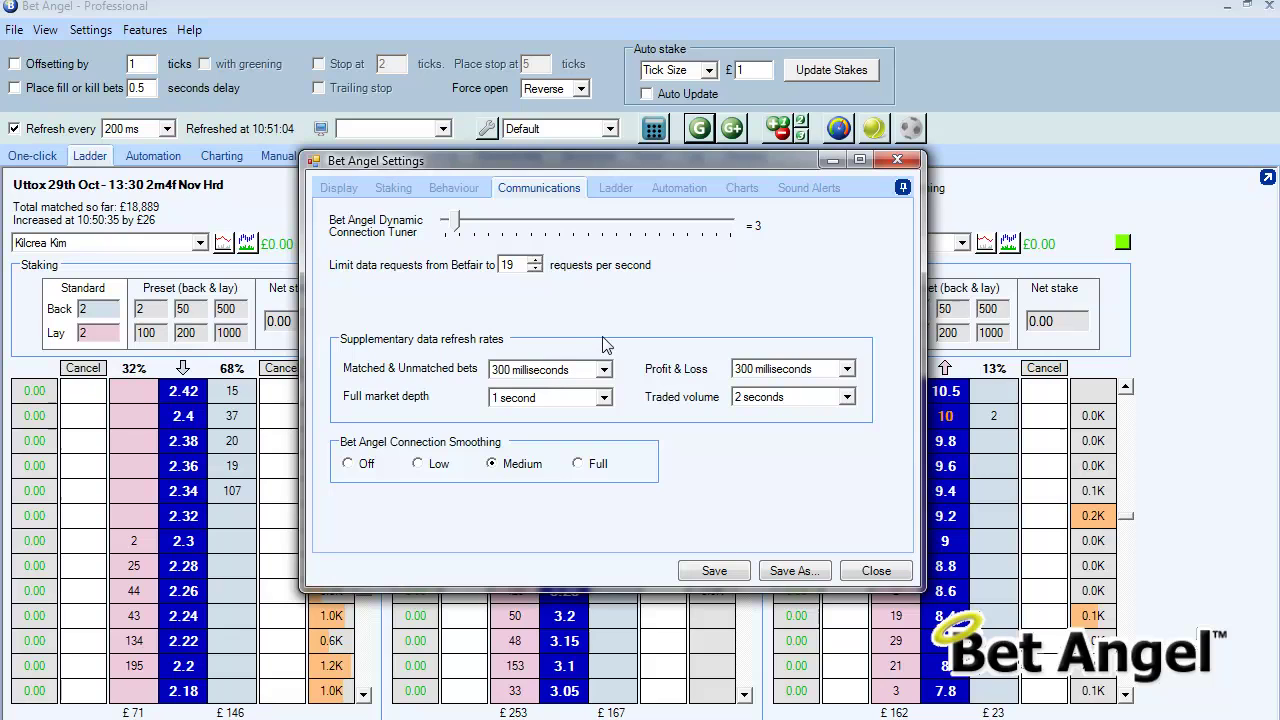
left_click(536, 269)
left_click(536, 269)
left_click(536, 269)
left_click(536, 269)
left_click(535, 260)
left_click(535, 260)
left_click(535, 260)
left_click(535, 260)
left_click_drag(459, 228, 505, 233)
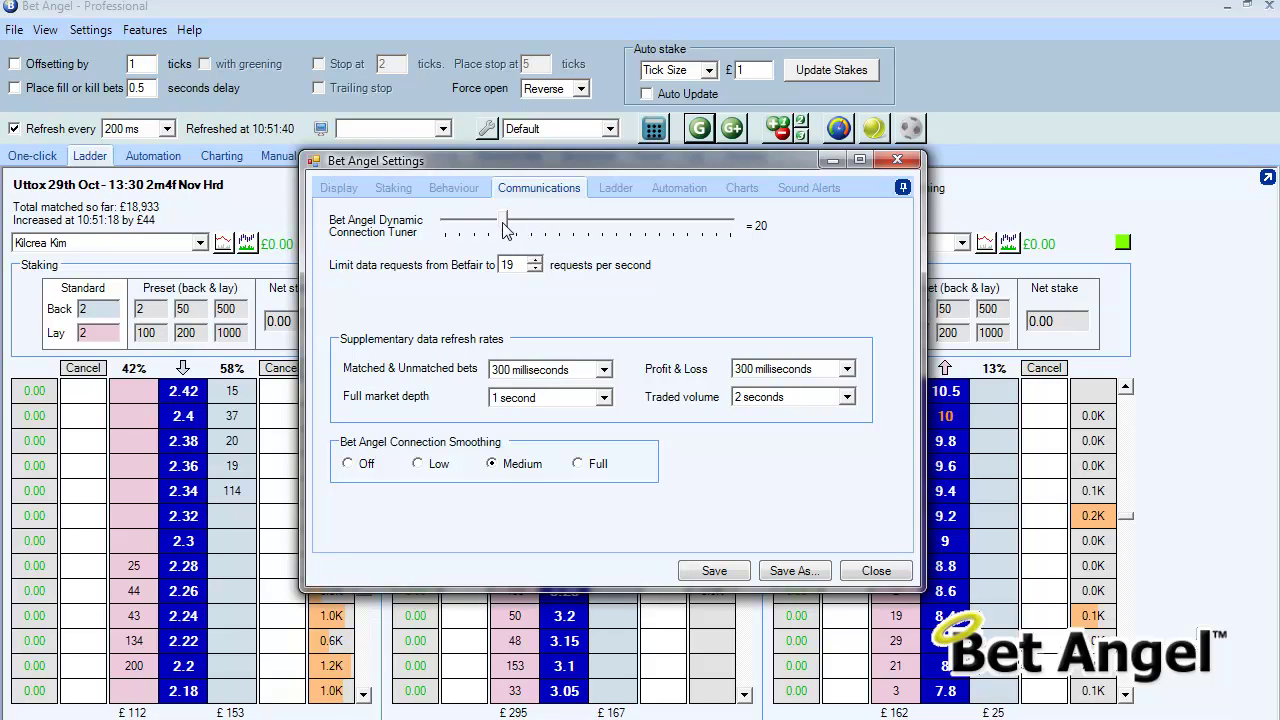
left_click_drag(506, 224, 458, 229)
left_click(463, 226)
mouse_move(474, 228)
left_mouse_down()
mouse_move(436, 226)
mouse_move(453, 230)
left_mouse_up()
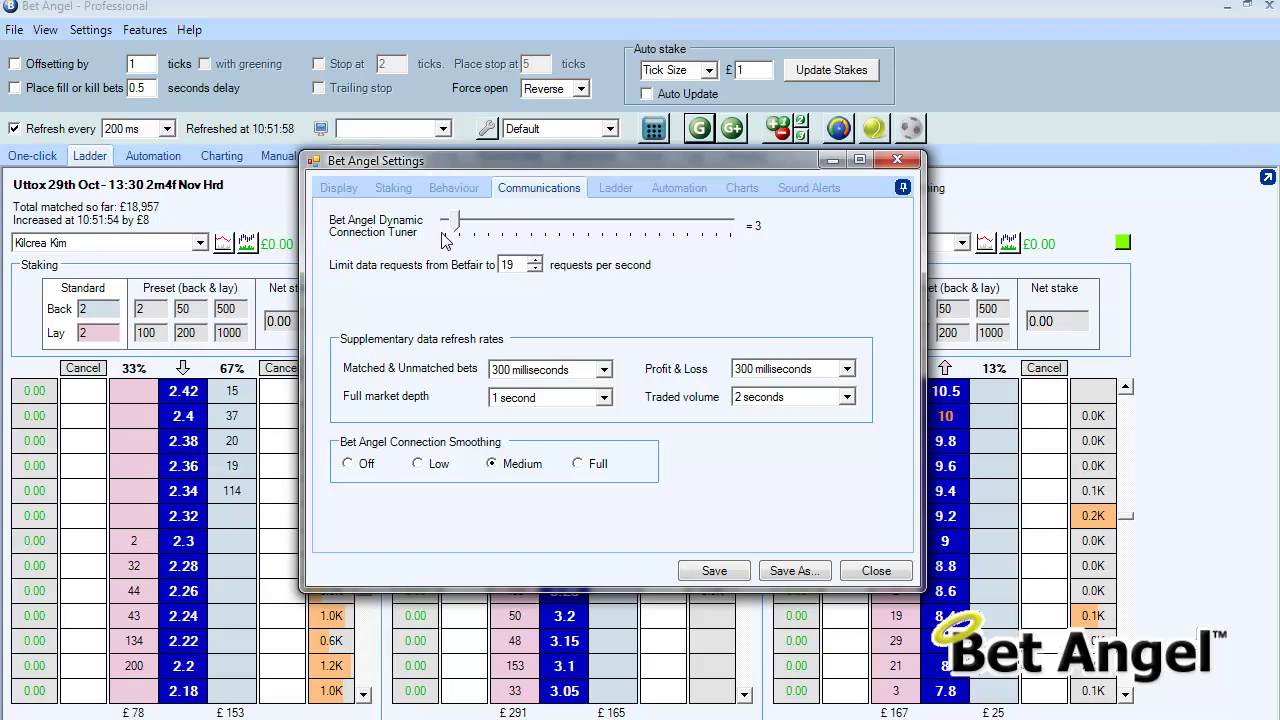
mouse_move(450, 226)
left_mouse_down()
mouse_move(462, 225)
mouse_move(450, 227)
left_mouse_up()
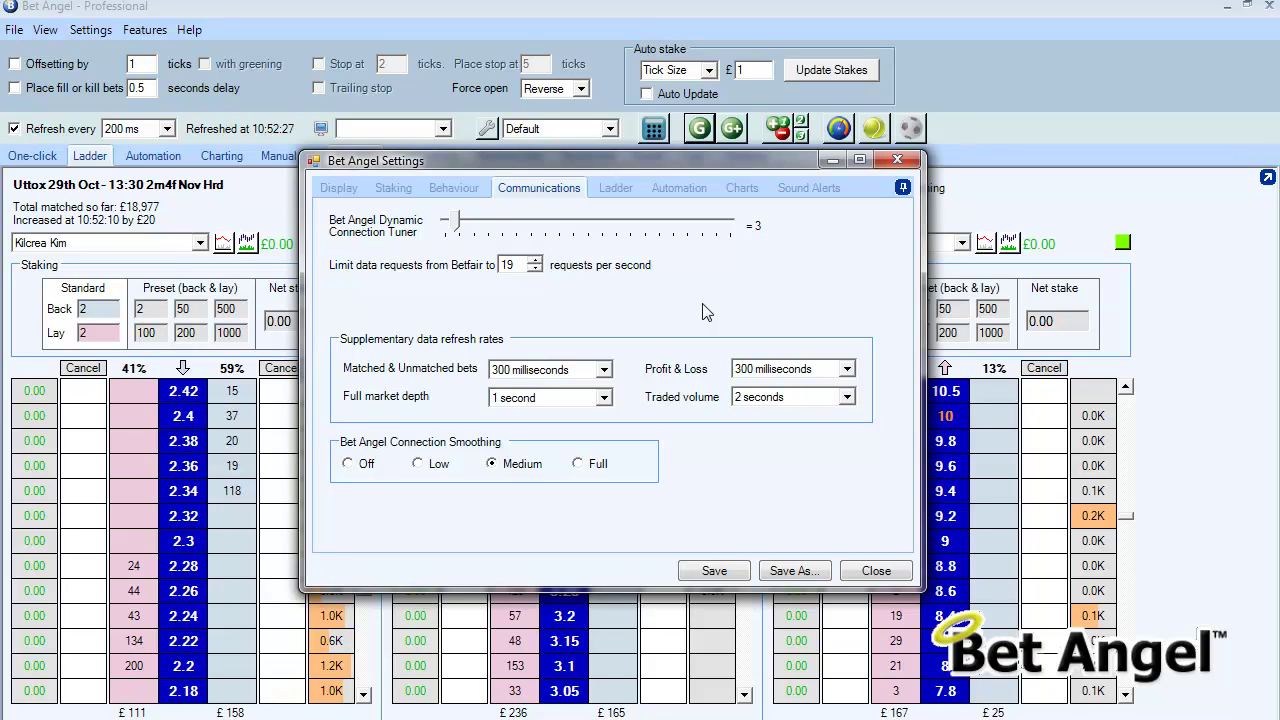
left_click(604, 369)
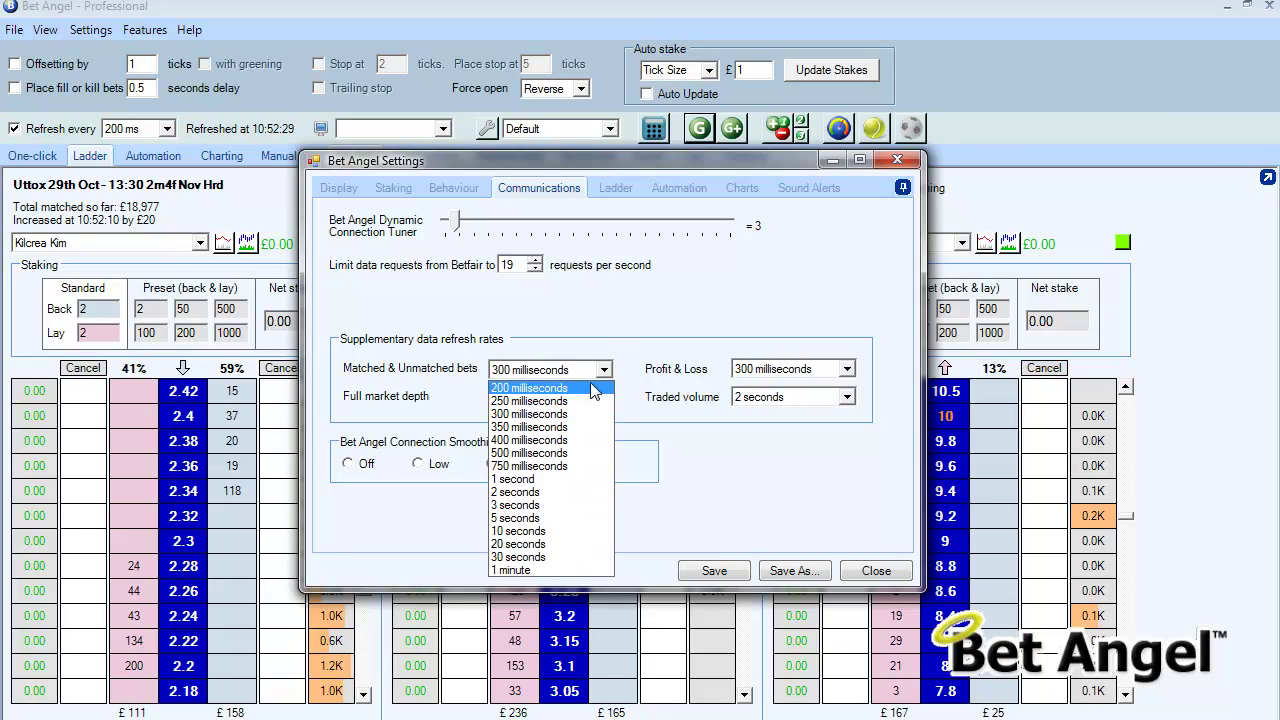
left_click(596, 391)
left_click(790, 369)
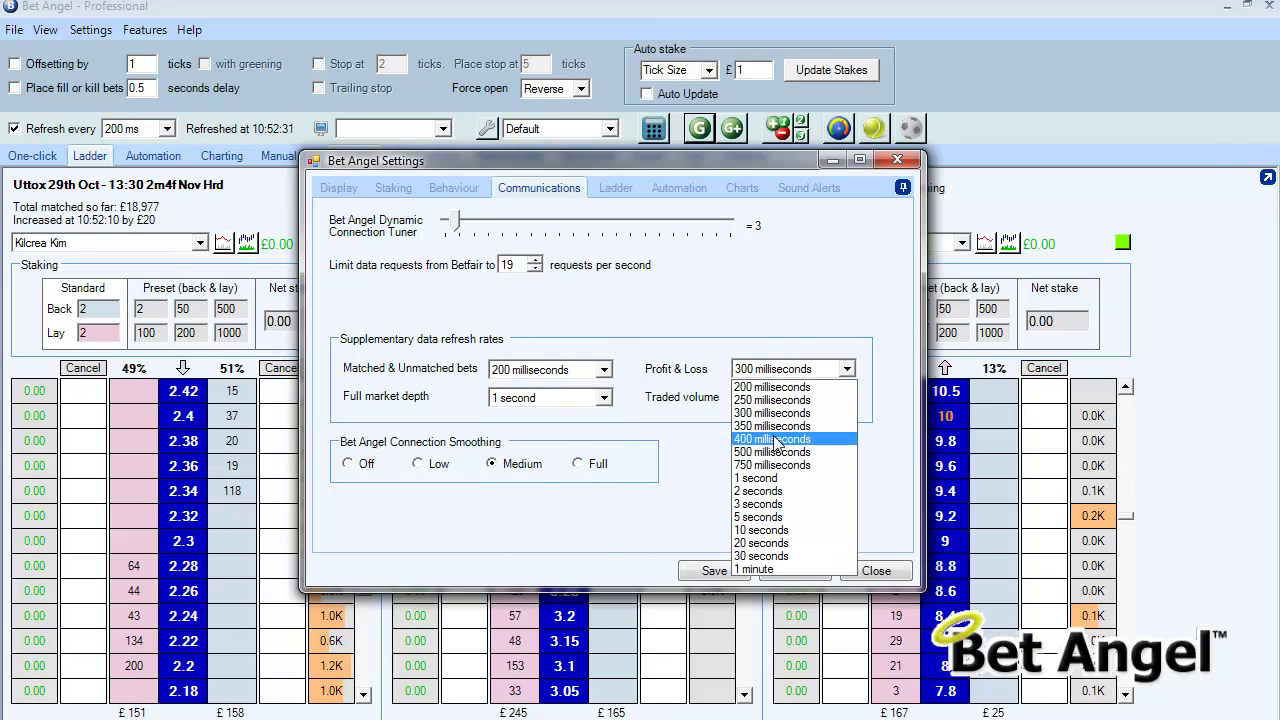
left_click(778, 409)
left_click(820, 369)
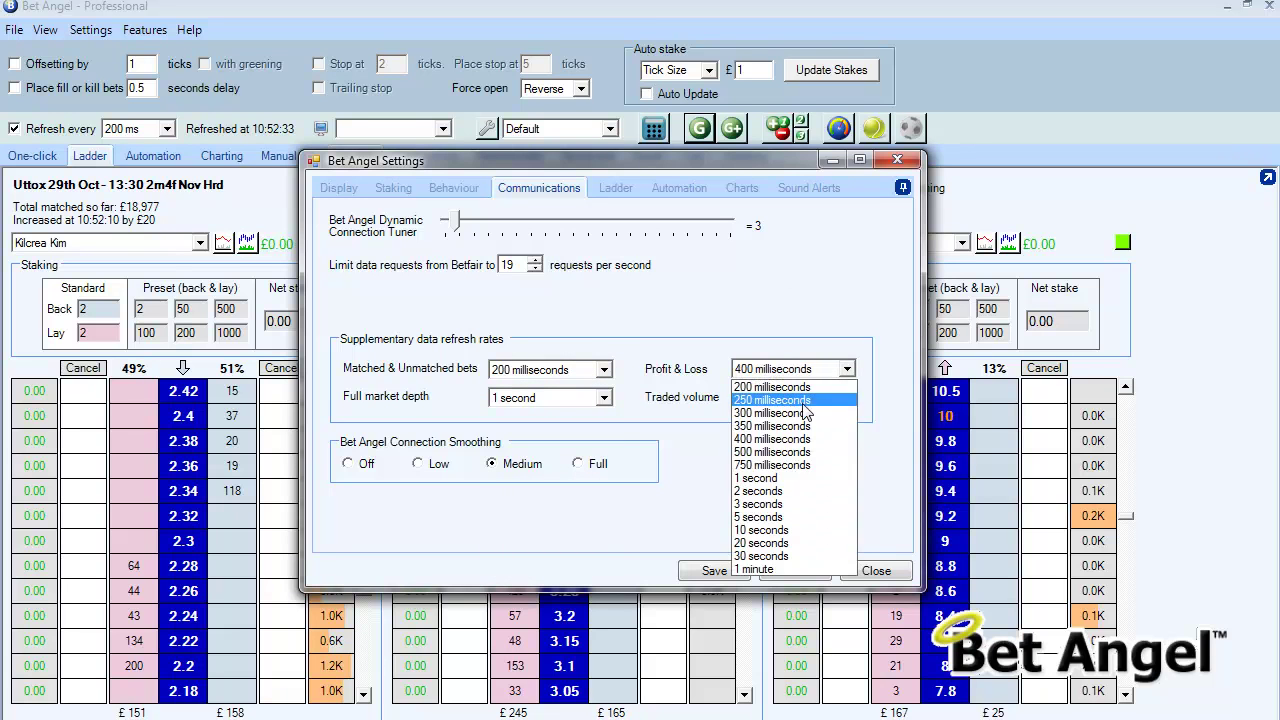
left_click(785, 453)
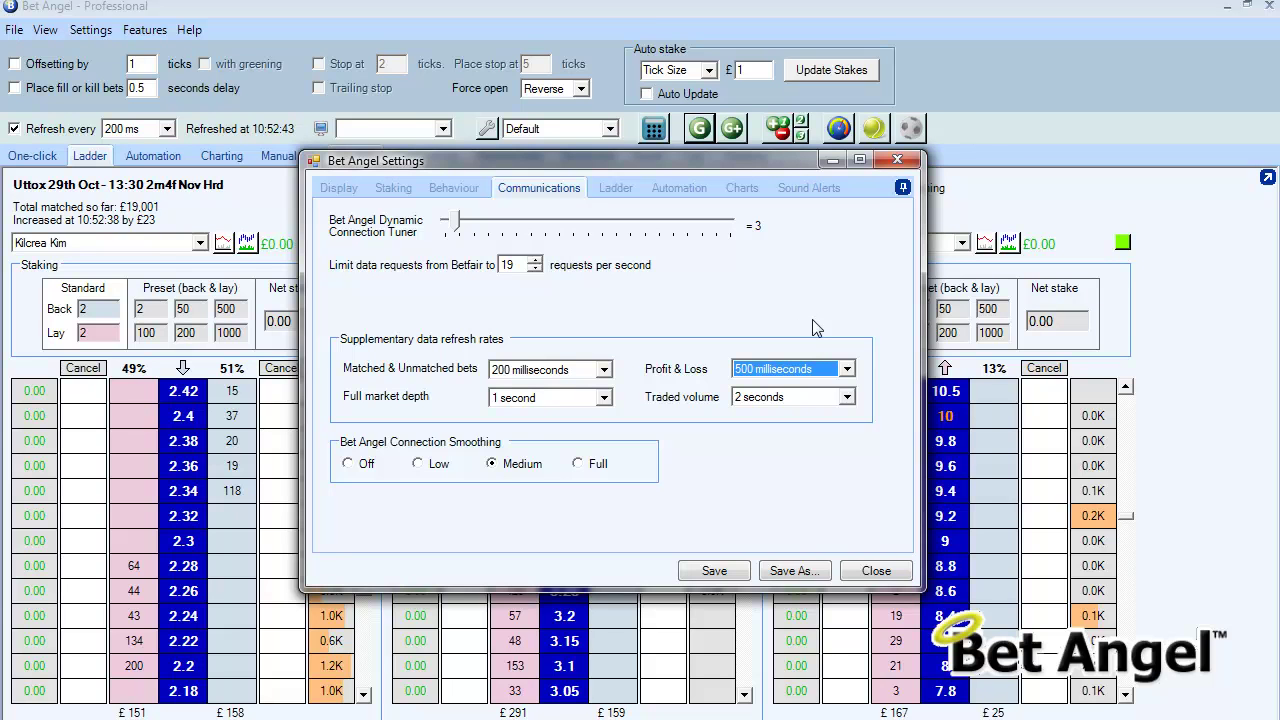
left_click(846, 369)
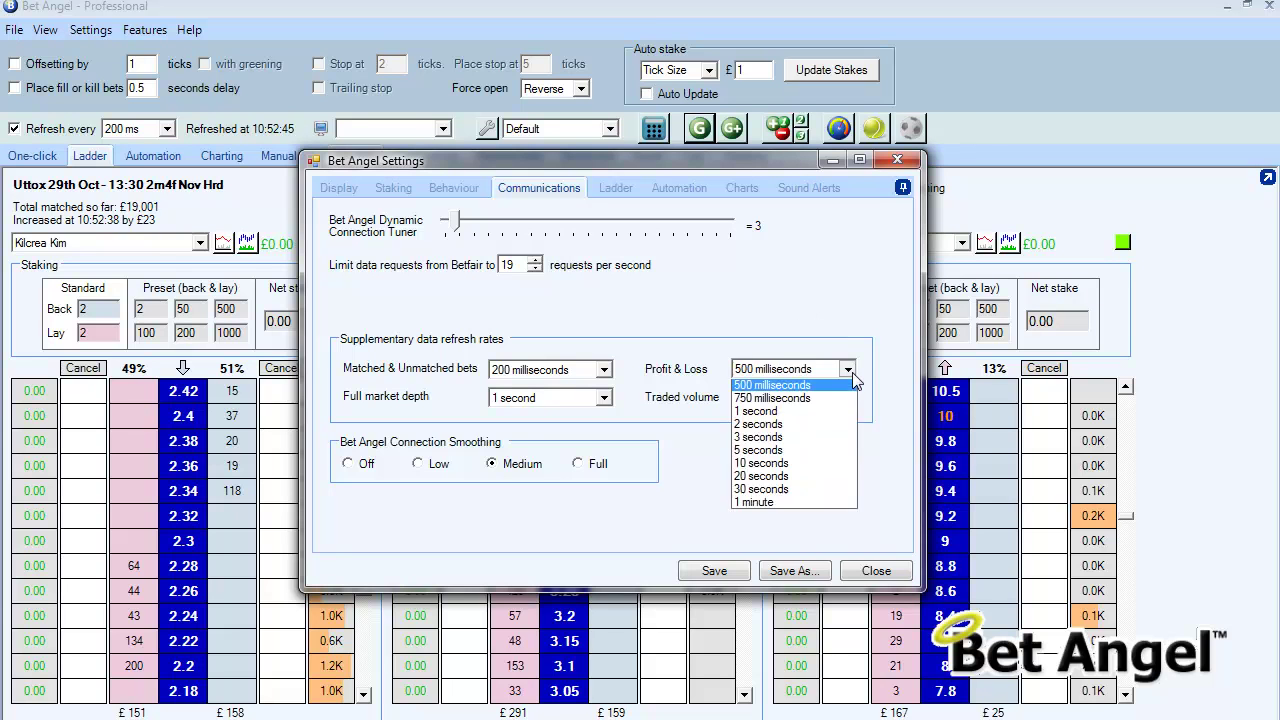
left_click(829, 400)
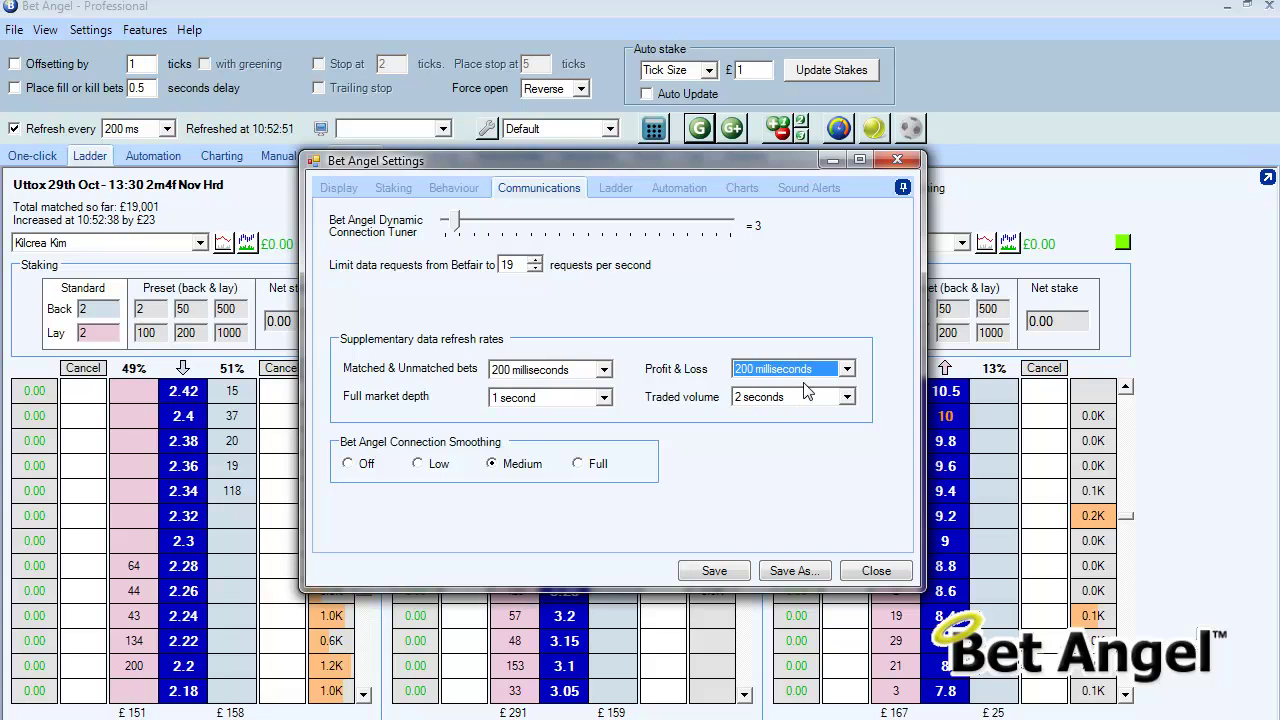
left_click(846, 369)
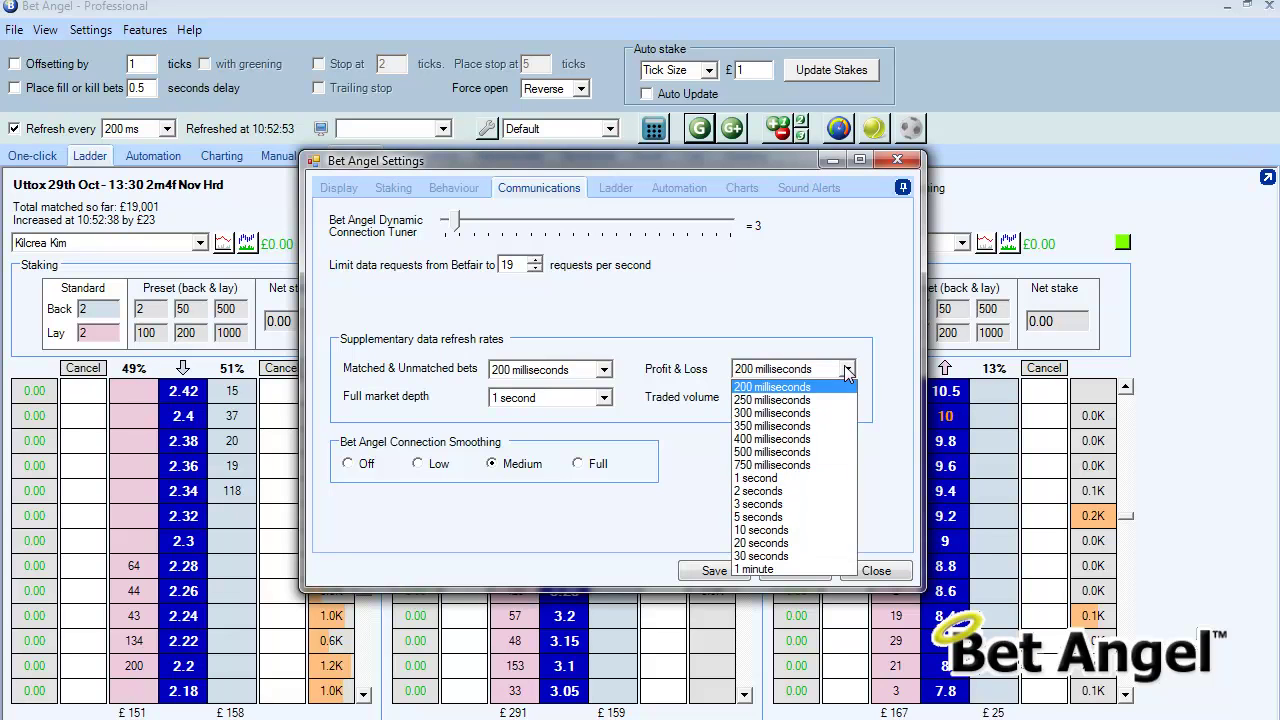
left_click(772, 386)
left_click(811, 373)
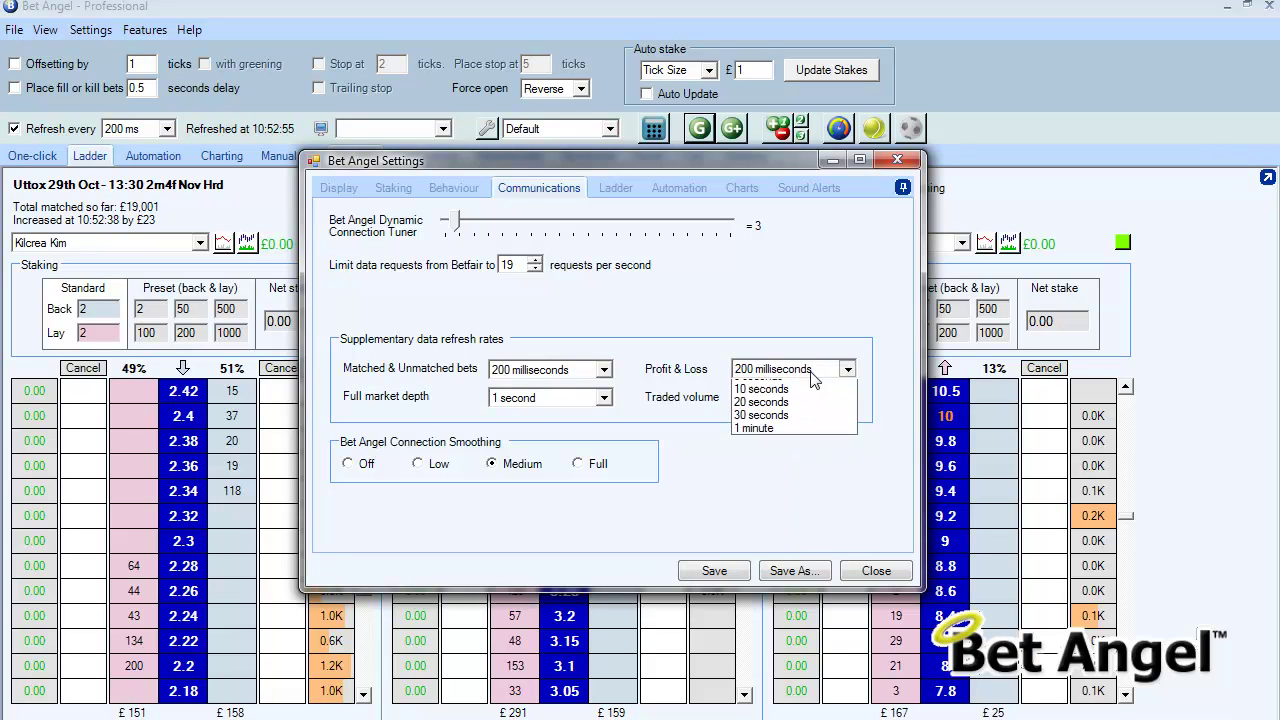
left_click(775, 412)
left_click(565, 370)
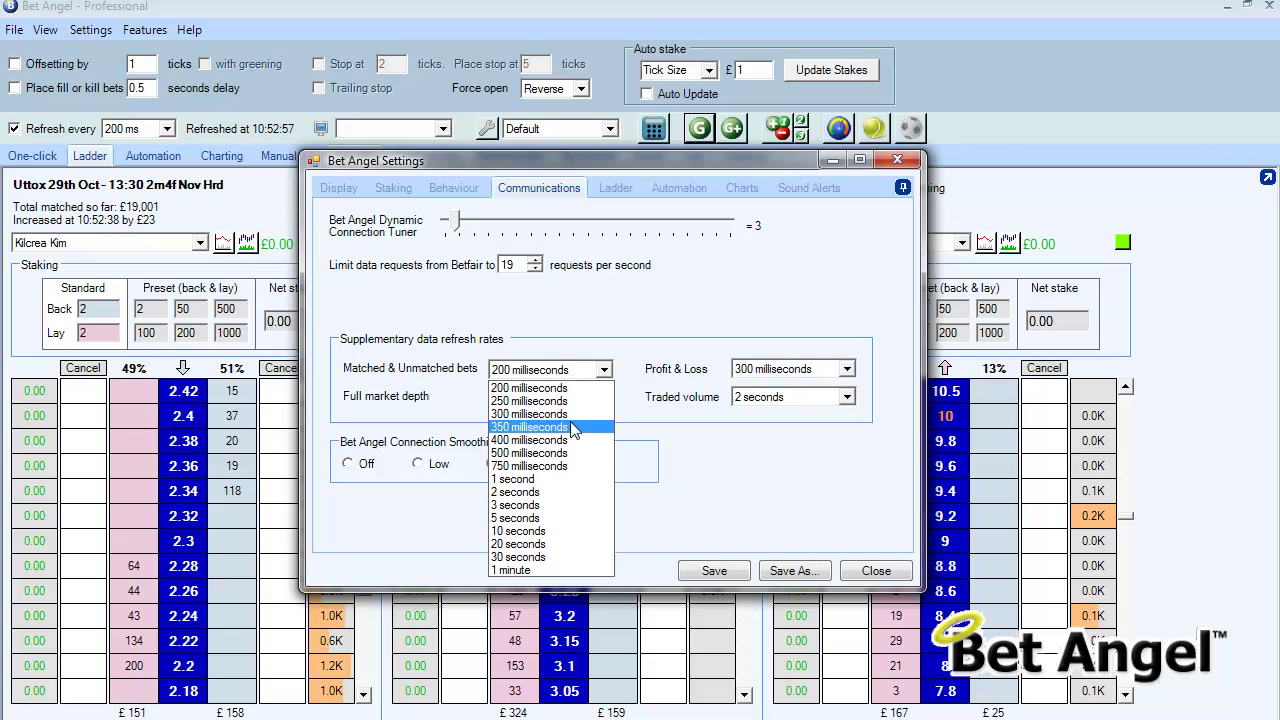
left_click(575, 413)
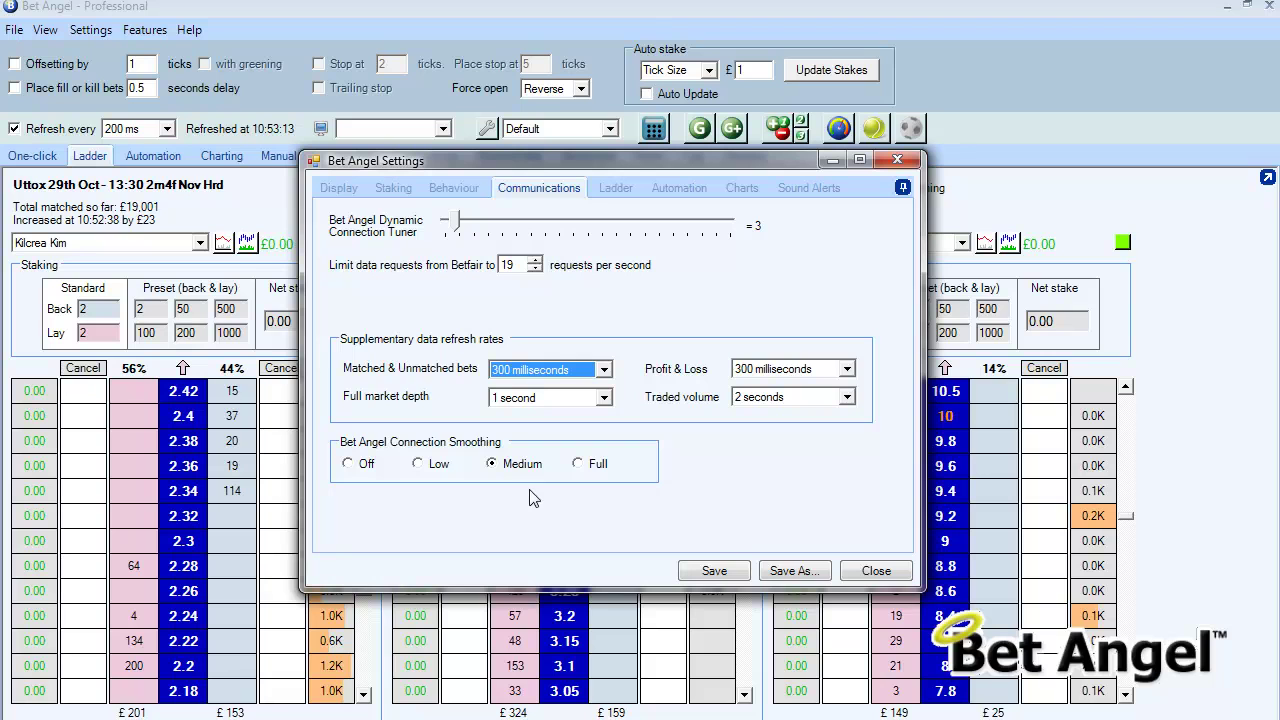
Step: Switch connection smoothing through Off and Low, ending on Full
left_click(350, 464)
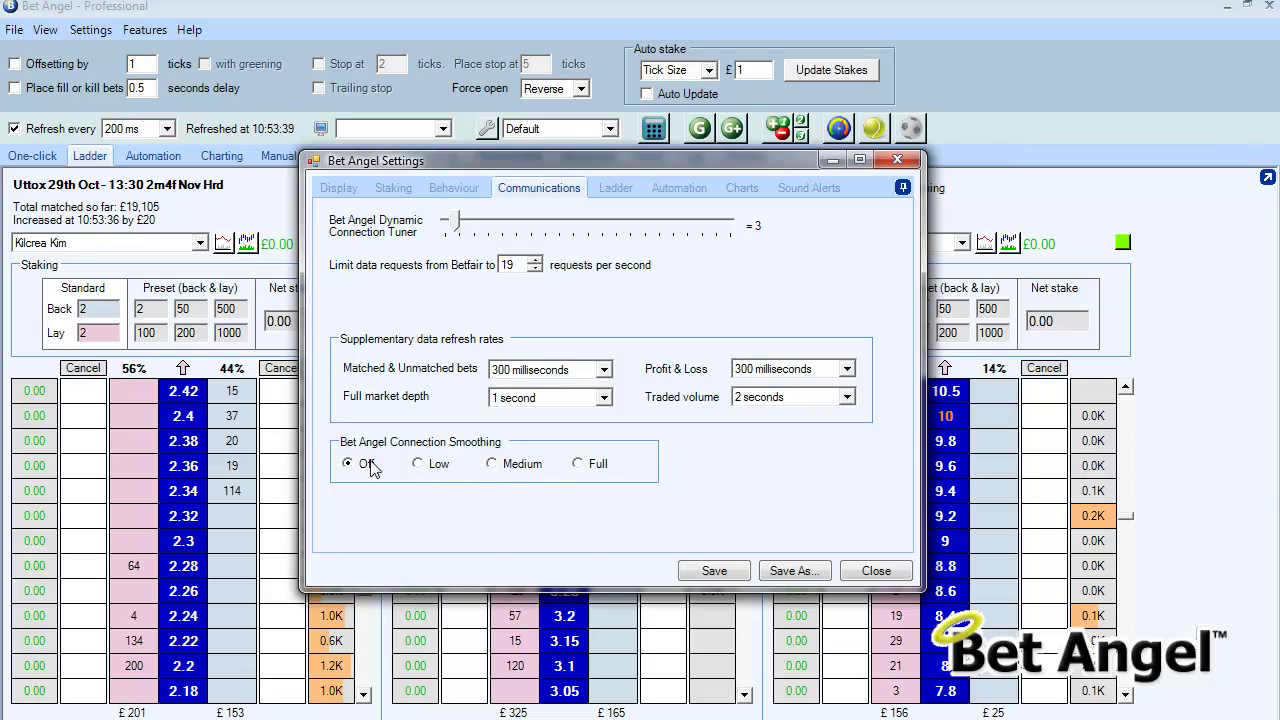
left_click(419, 465)
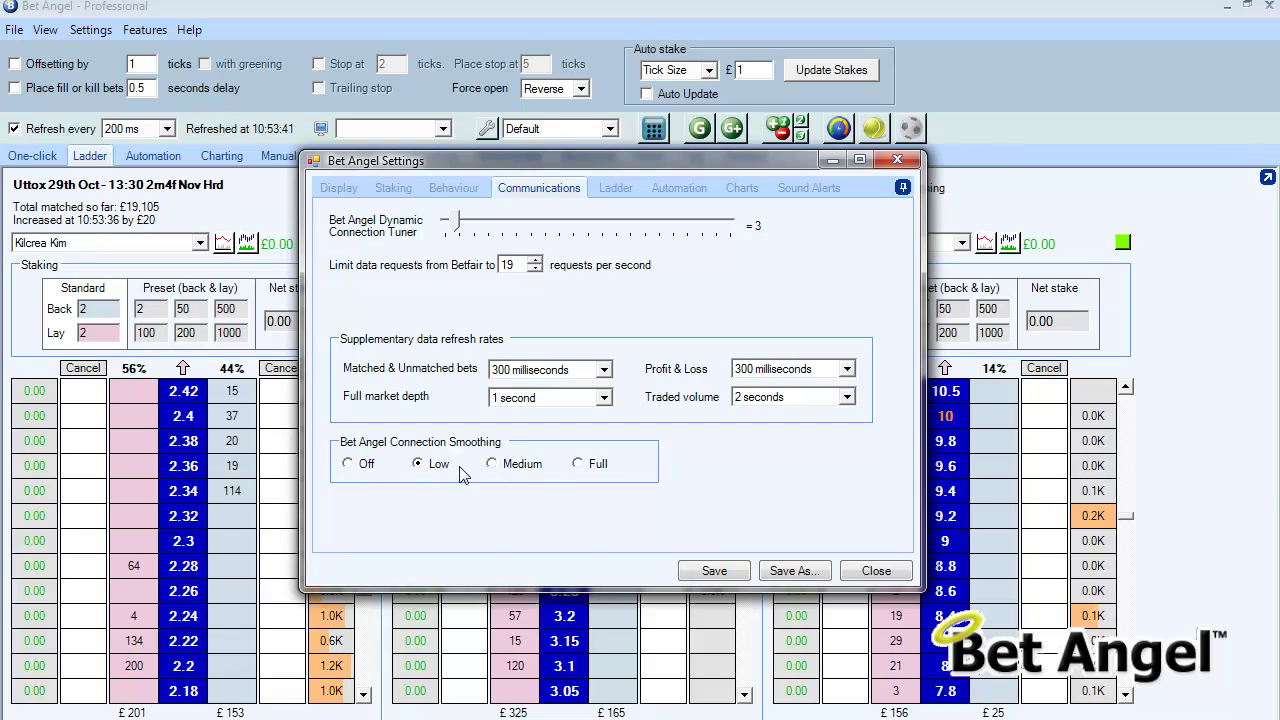
left_click(578, 465)
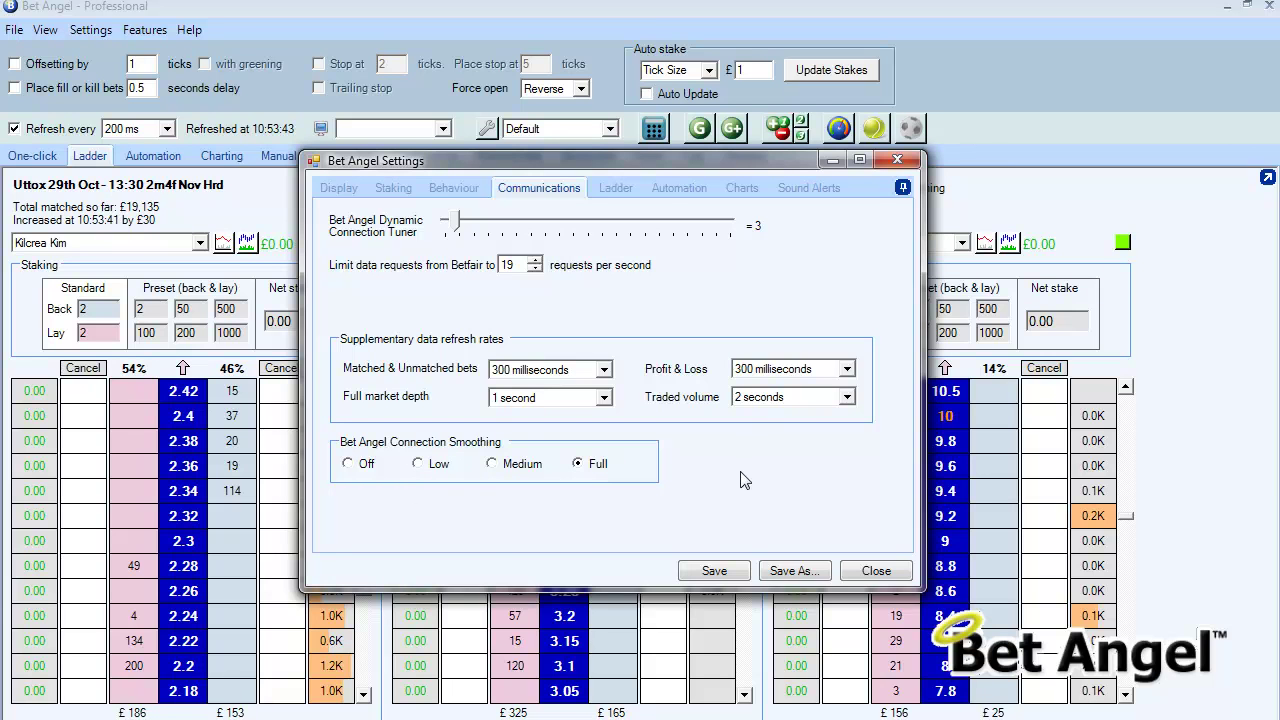